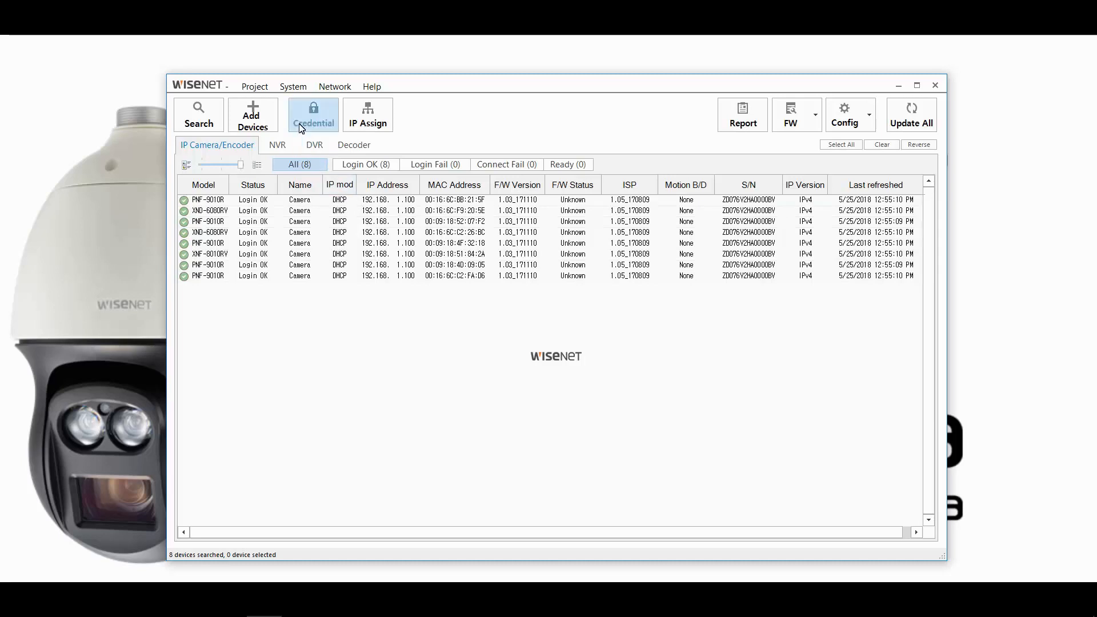
After reviewing the eight cameras listed as Login OK, open the System menu
left_click(294, 88)
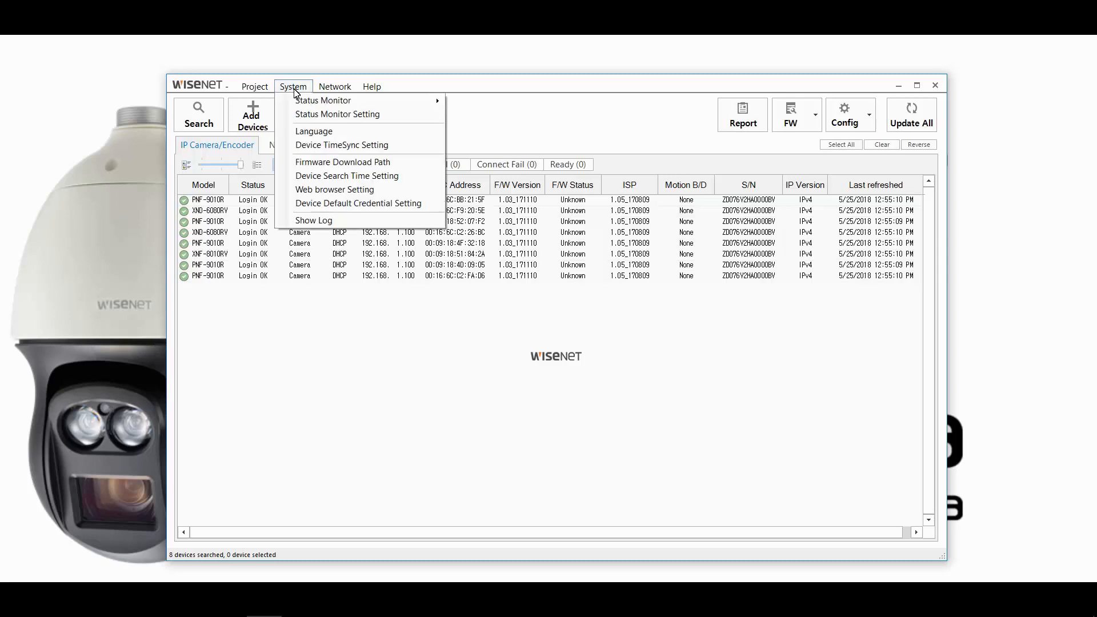
Save a new default device password for admin, then select all eight cameras
left_click(361, 204)
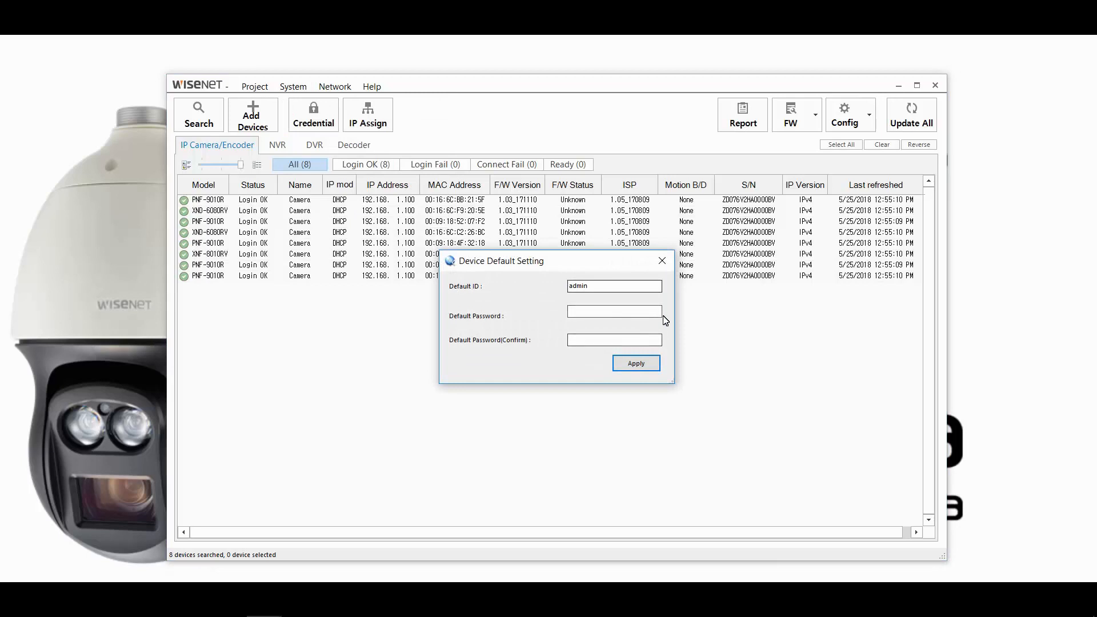
left_click(660, 267)
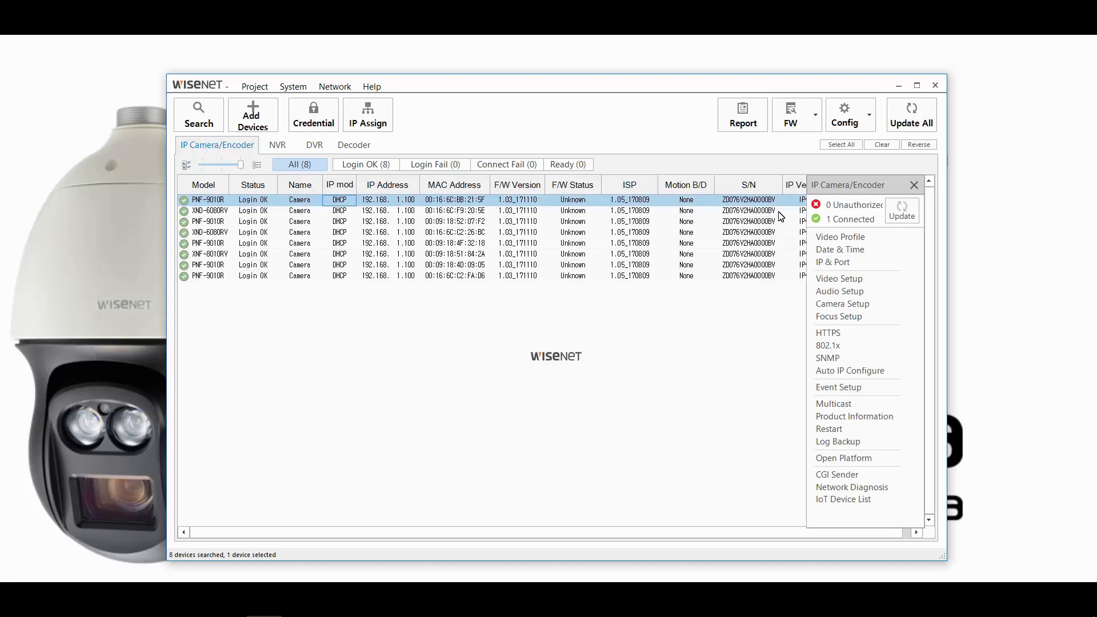
left_click(841, 144)
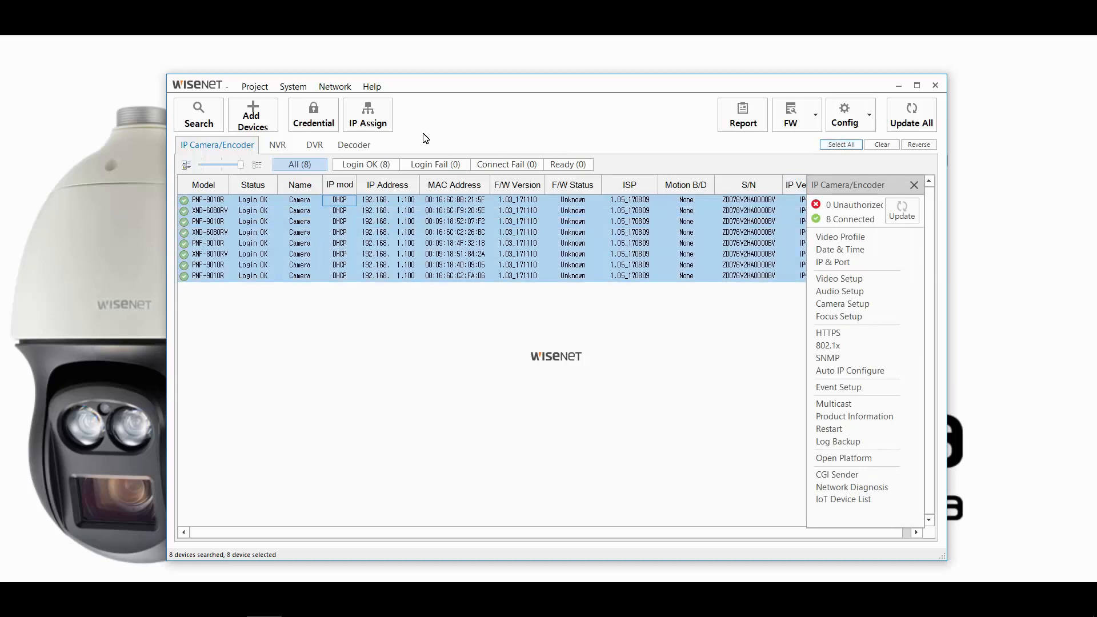
Log all eight cameras in with the current admin password and close the credential window
left_click(315, 120)
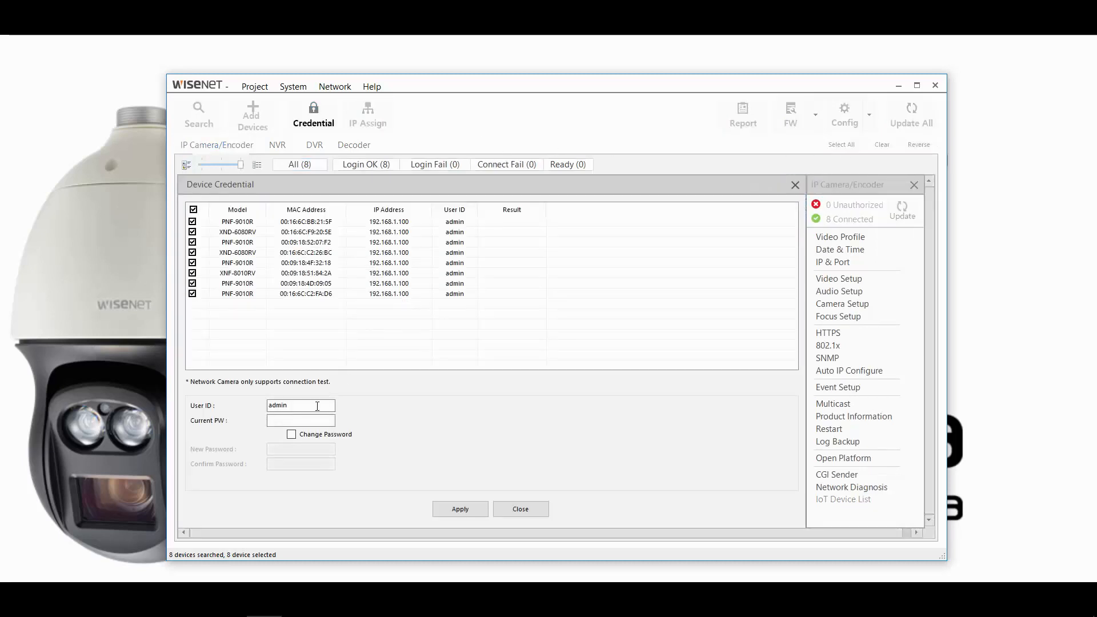
left_click(312, 421)
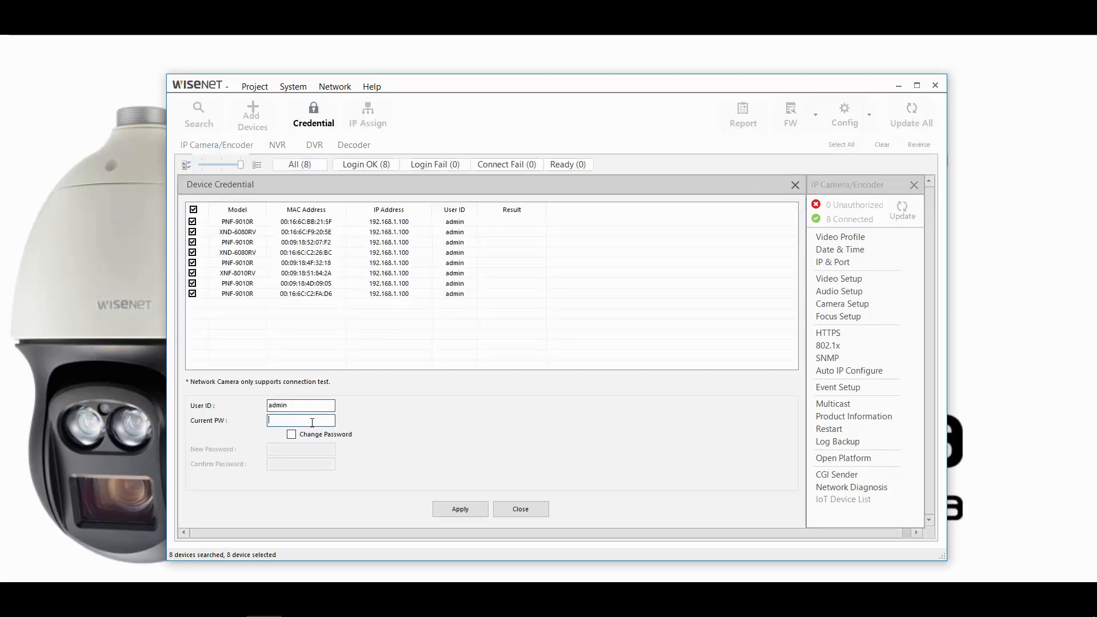
left_click(463, 512)
left_click(530, 510)
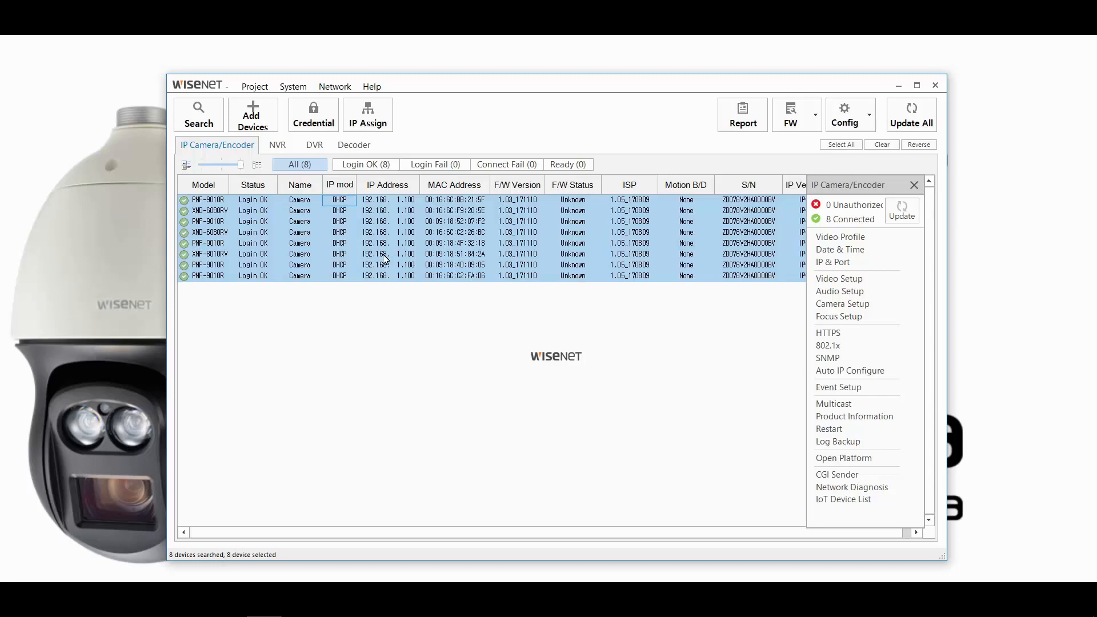
Assign the eight cameras static IPs starting at 192.168.1.101, previewing with Simulate before applying
left_click(363, 126)
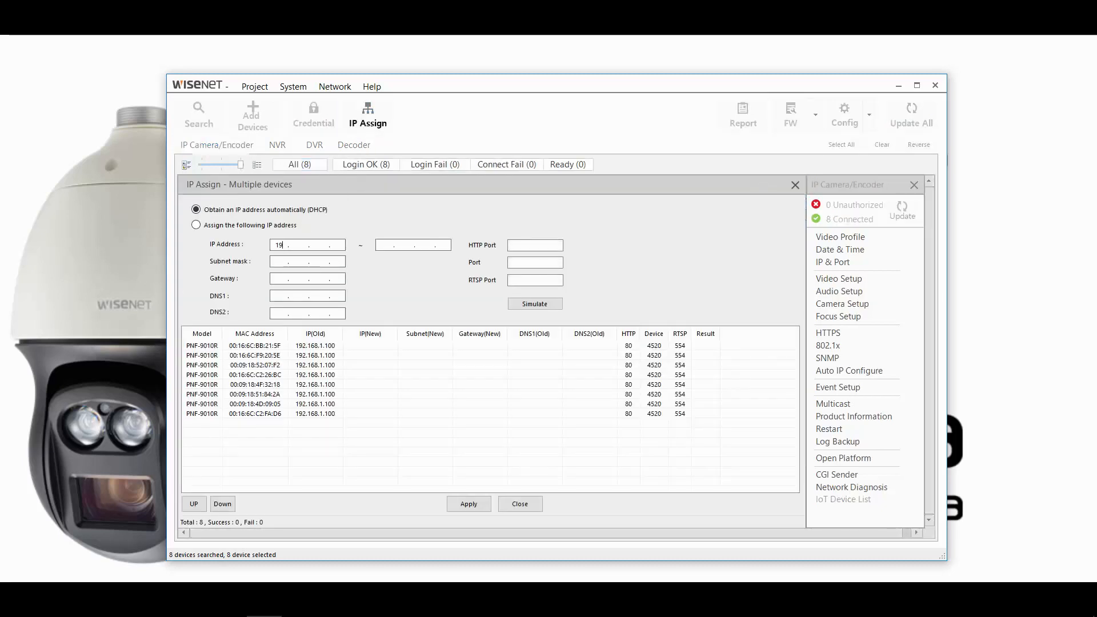
type("192.168")
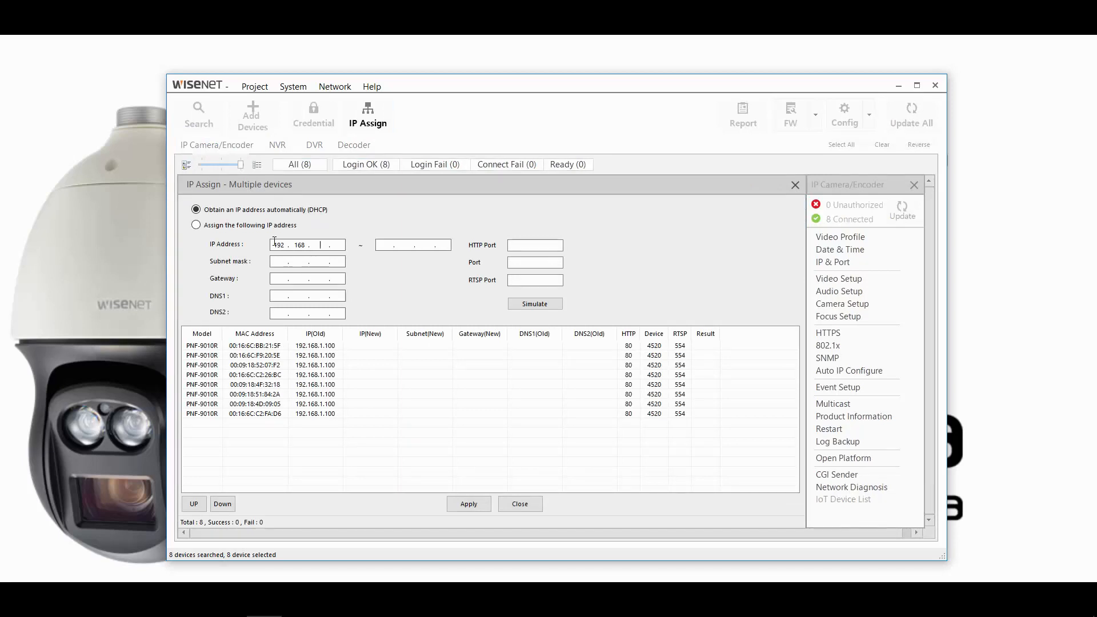
left_click(258, 226)
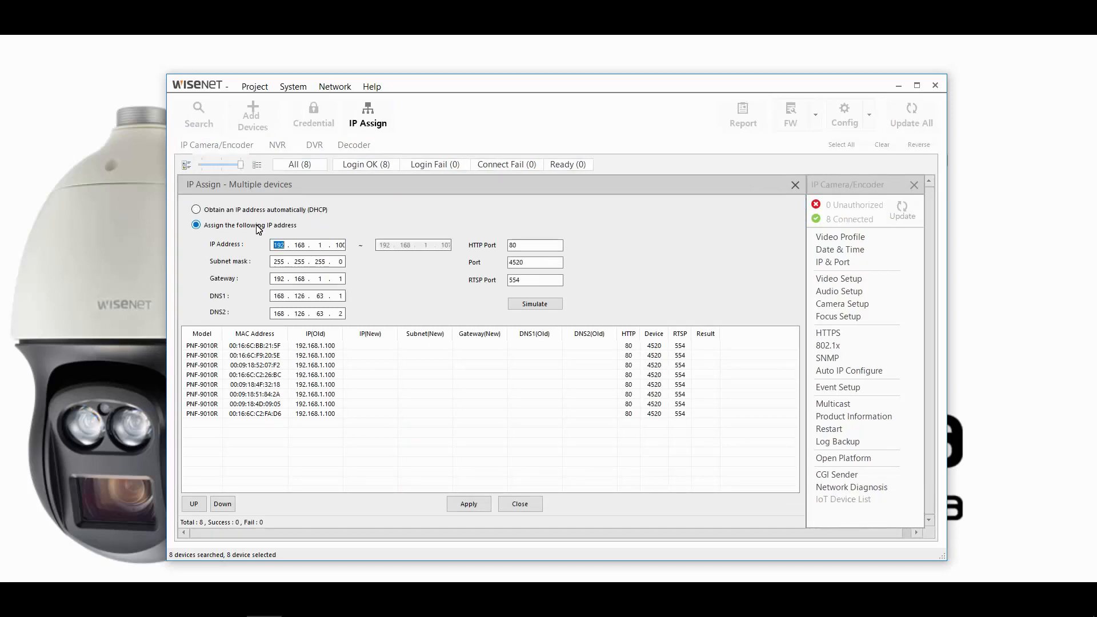
double_click(340, 246)
type("101")
left_click(533, 306)
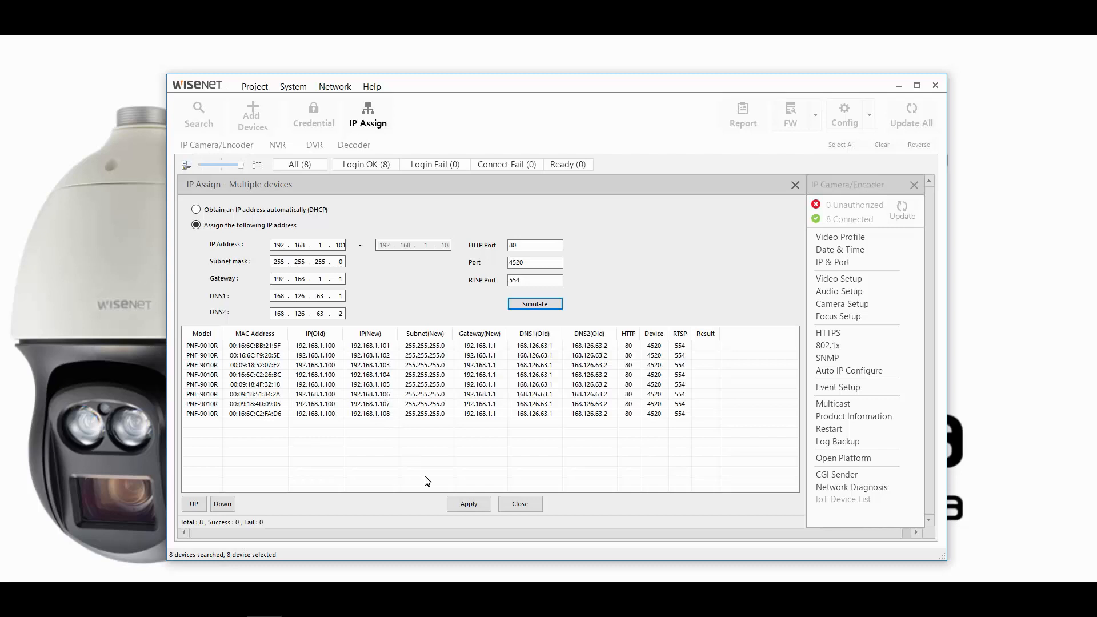
left_click(465, 505)
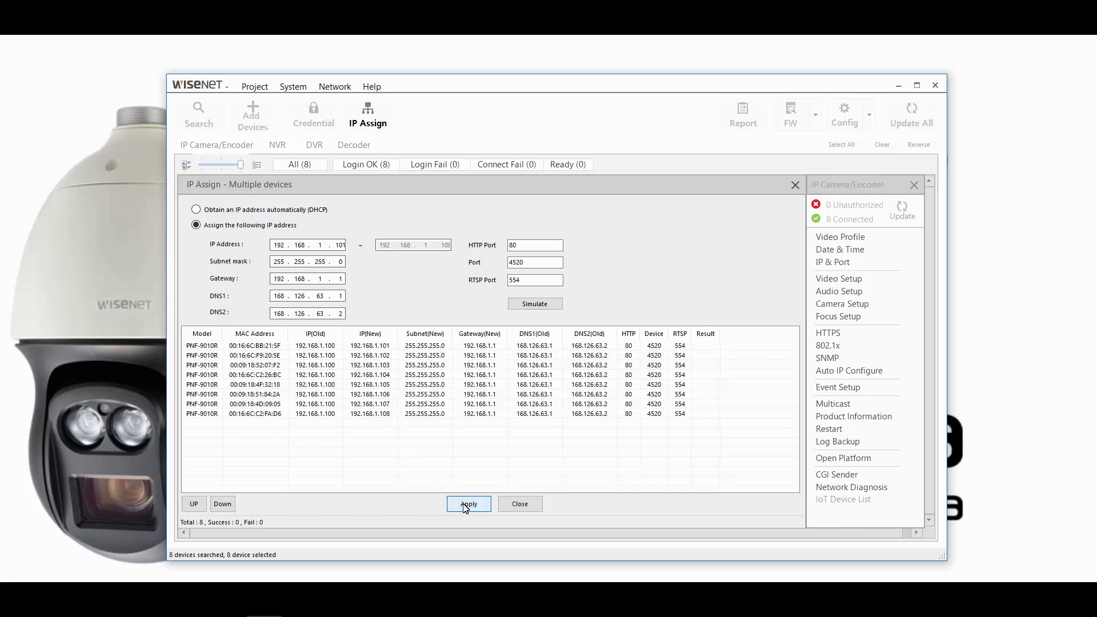
left_click(522, 508)
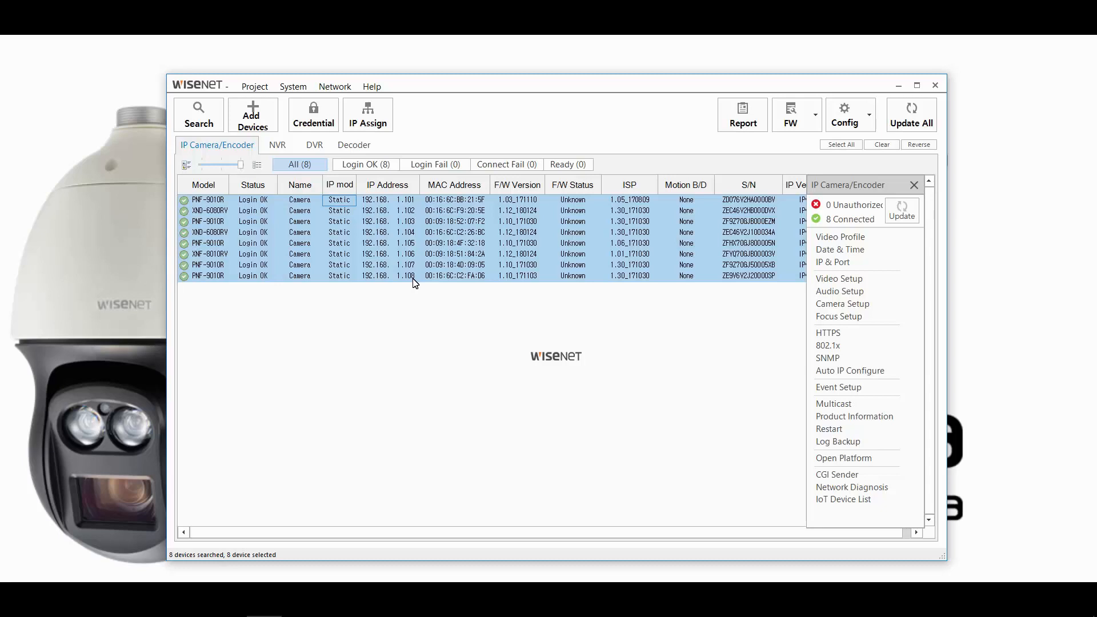
Refresh the camera search and sort the list by IP address
left_click(254, 87)
left_click(248, 146)
left_click(208, 129)
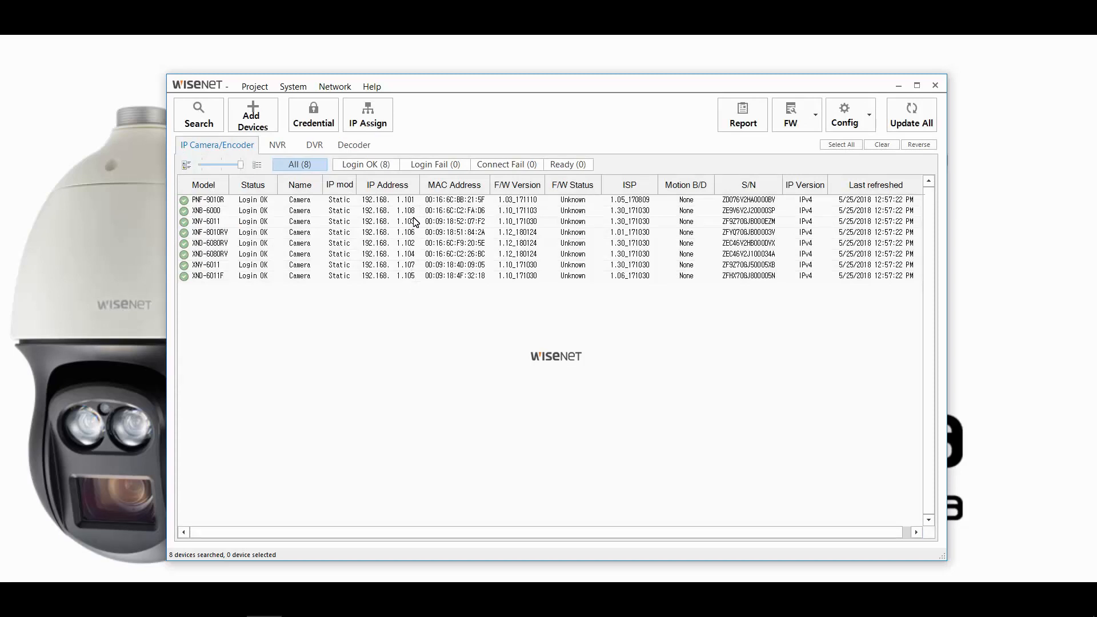
left_click(394, 185)
Open the web page of the camera at 192.168.1.102
left_click(412, 219)
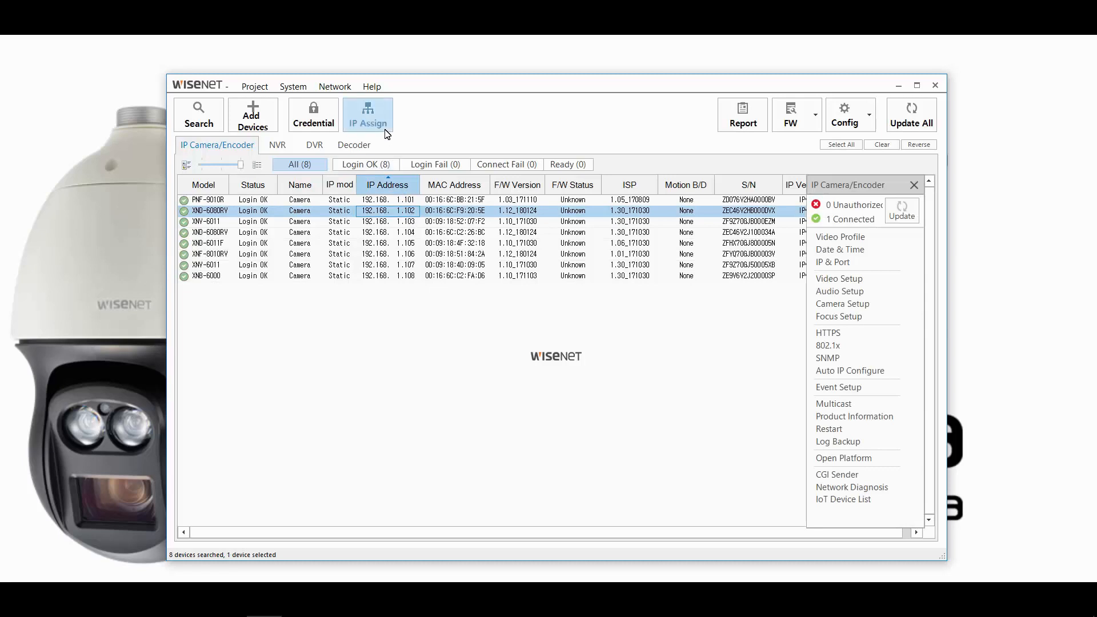
left_click(416, 213)
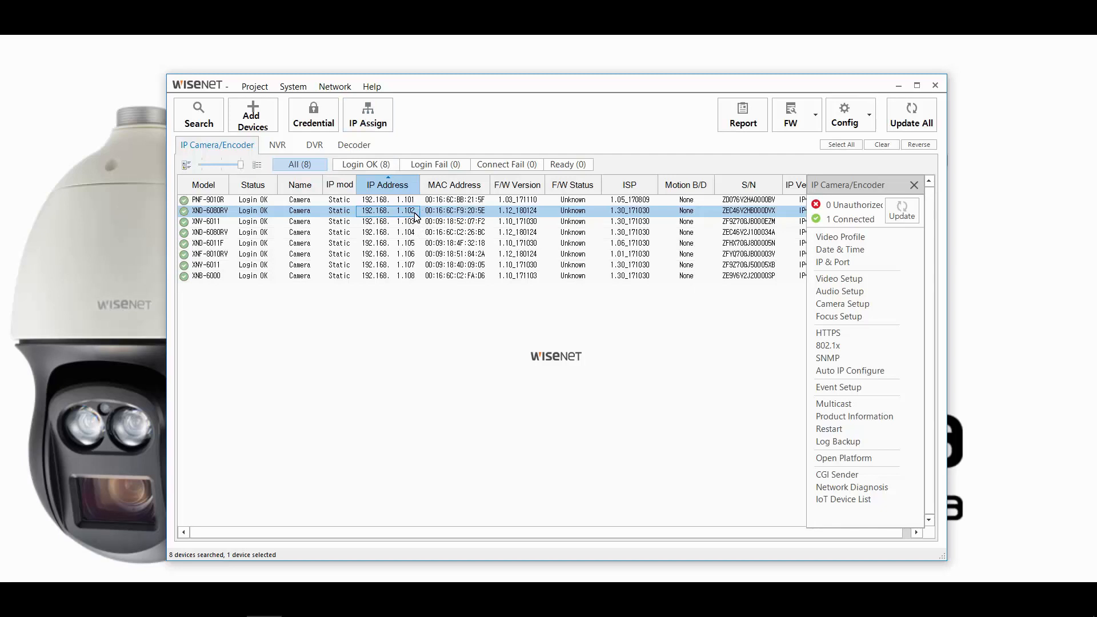
double_click(415, 213)
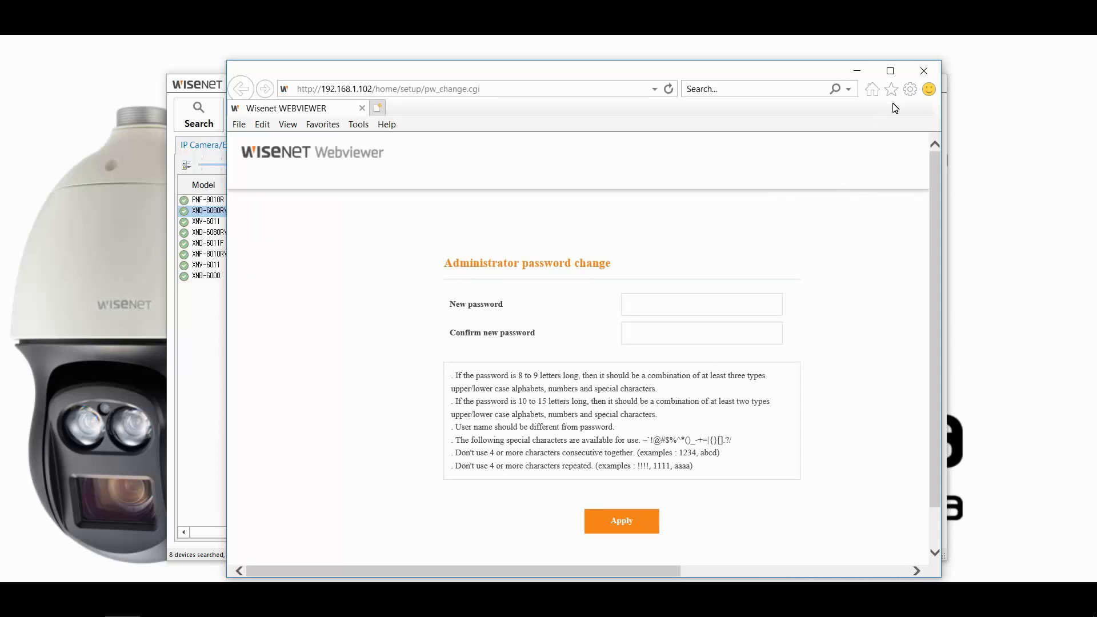
Close the Webviewer window showing camera 192.168.1.102's administrator password change page
left_click(924, 72)
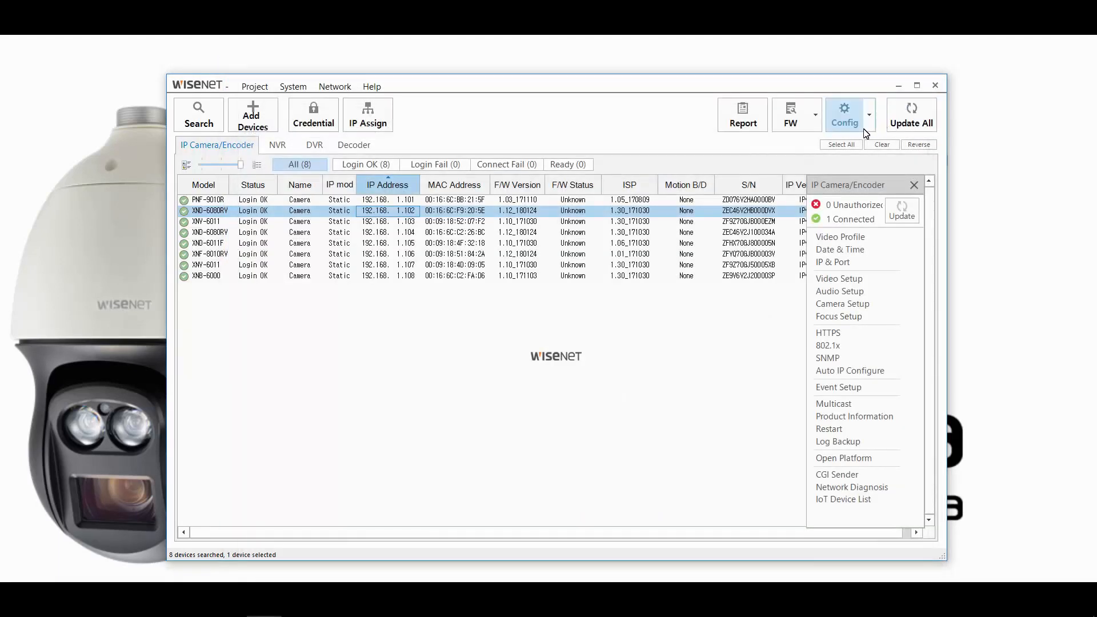
For all eight cameras, enable the password change in the Credential dialog, acknowledging the warning
left_click(842, 145)
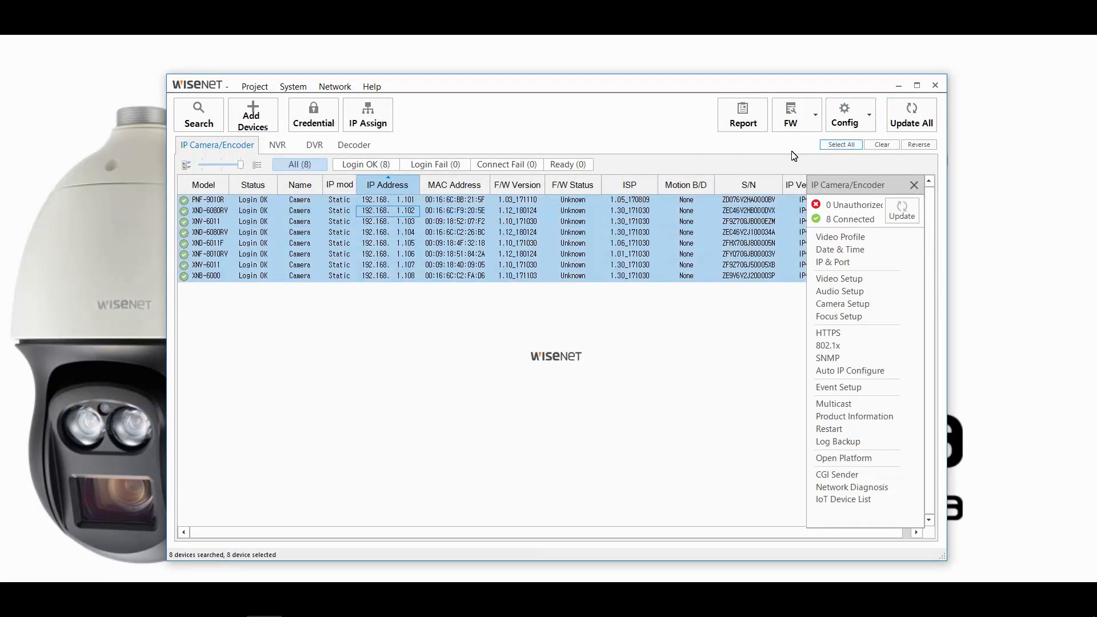
left_click(330, 123)
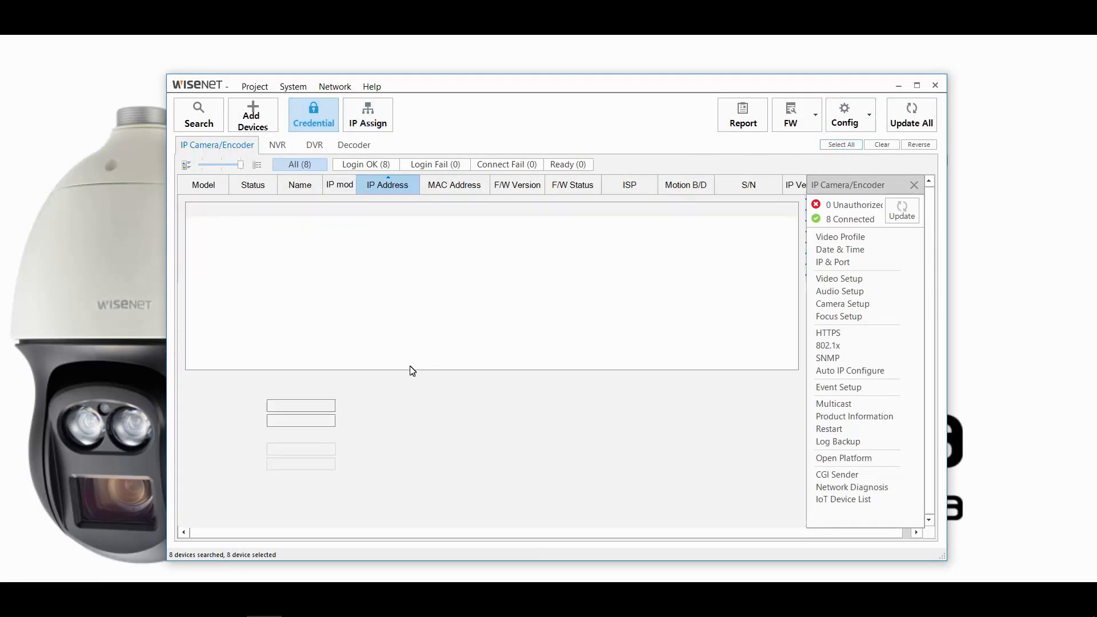
left_click(326, 423)
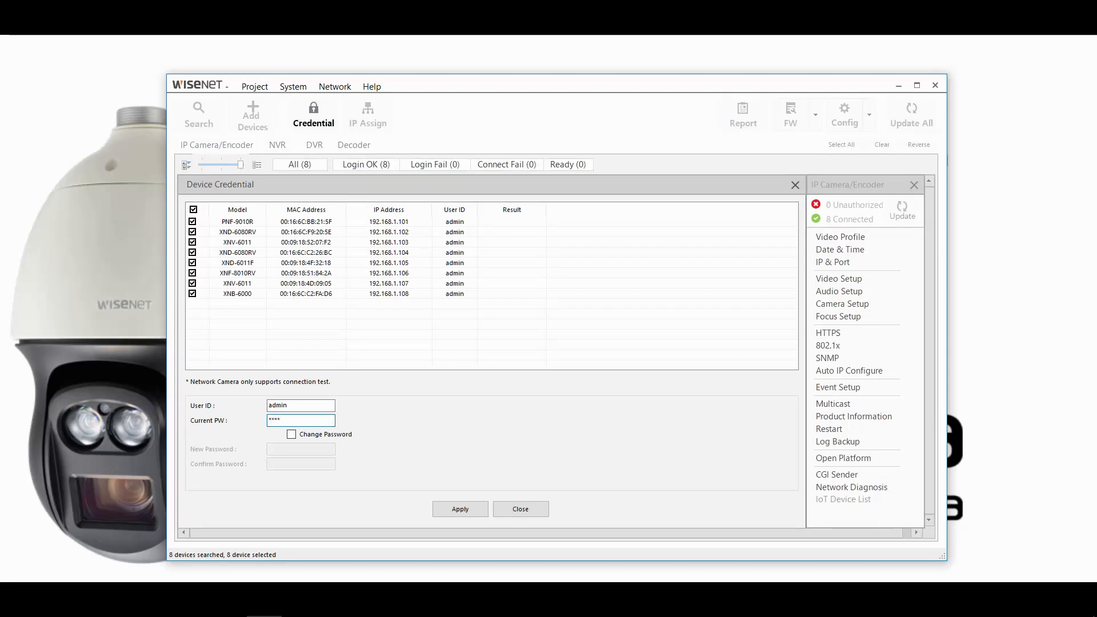
left_click(340, 437)
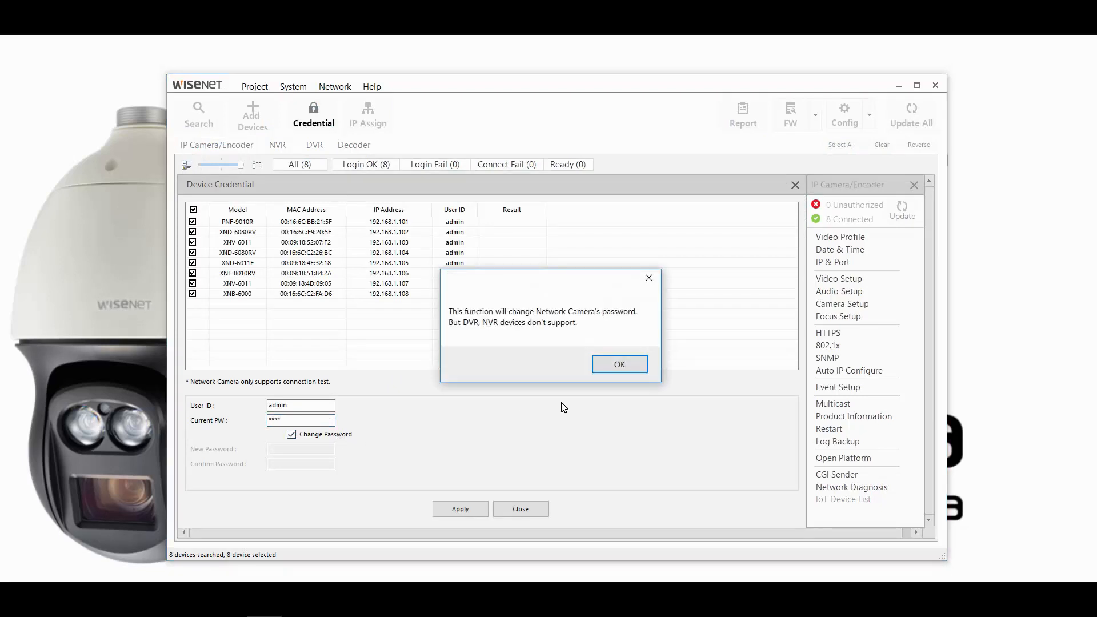
left_click(622, 365)
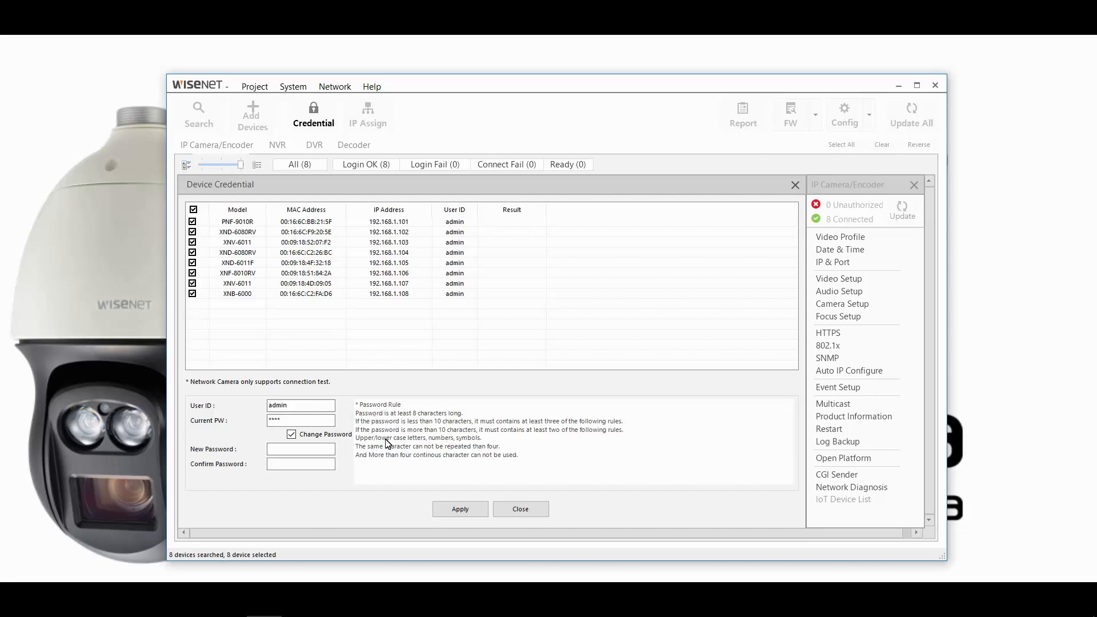
Enter and confirm the new admin password, apply it to all eight cameras, and close
left_click(324, 448)
type("********")
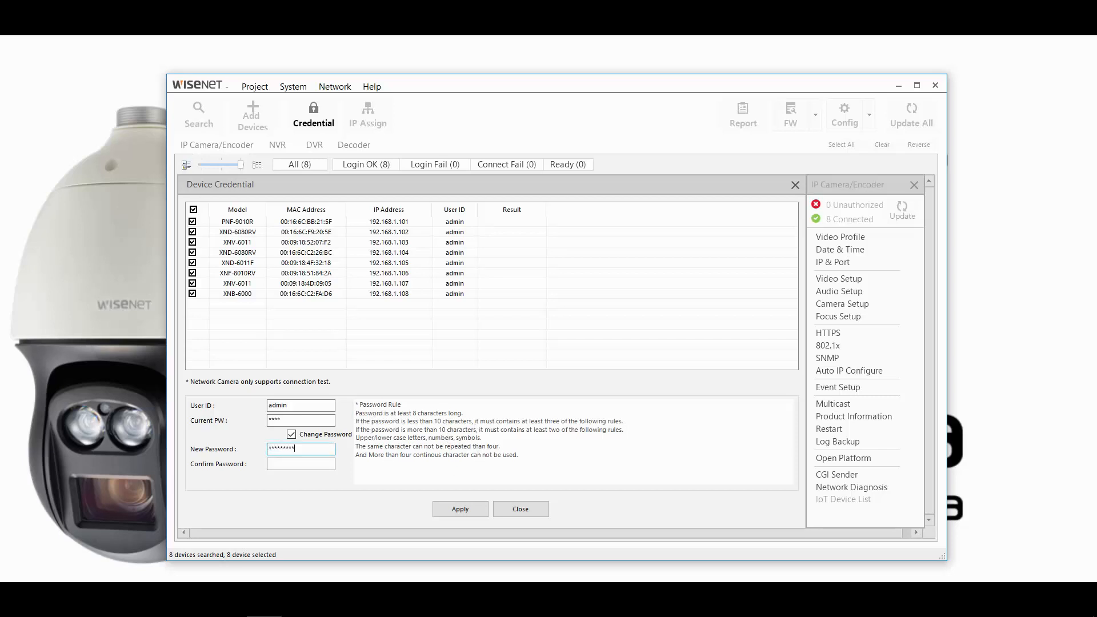
type("**")
key("Tab")
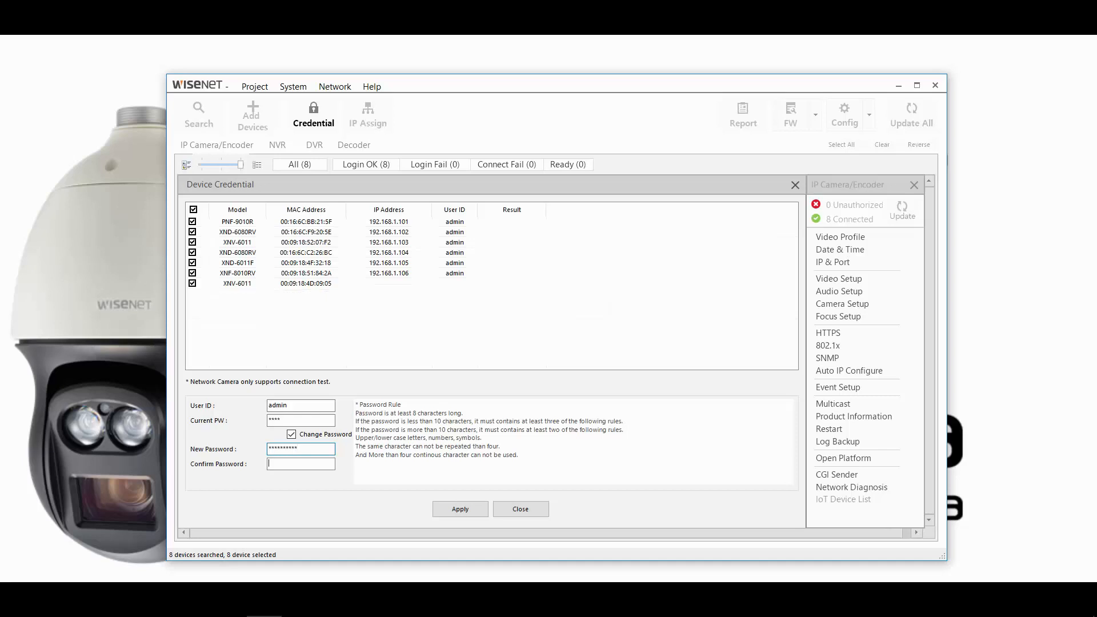
type("*")
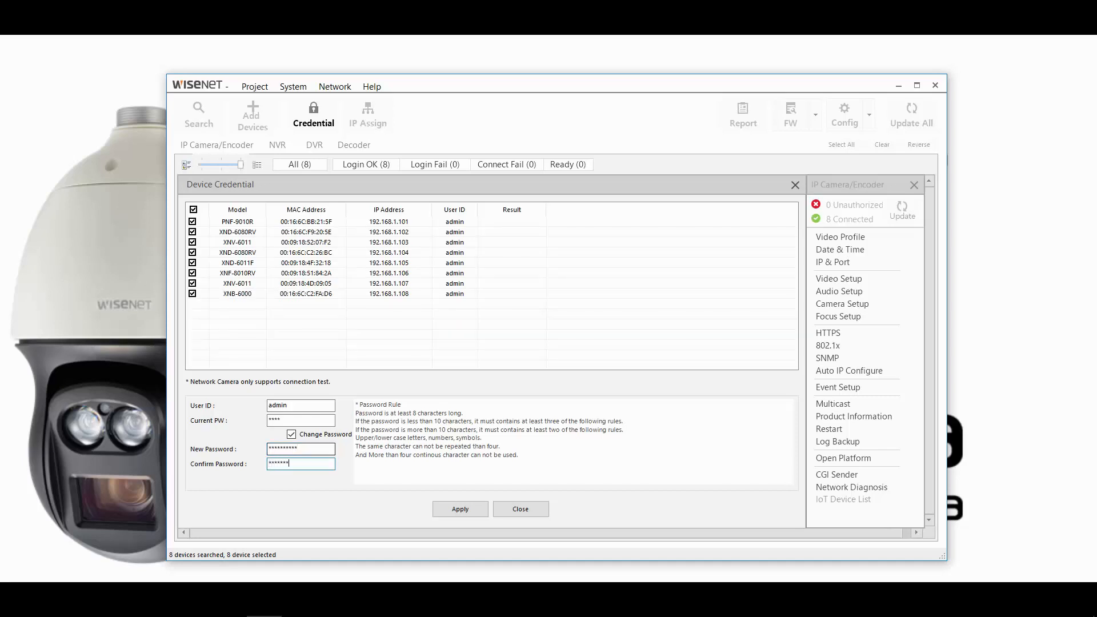
type("*********")
left_click(460, 508)
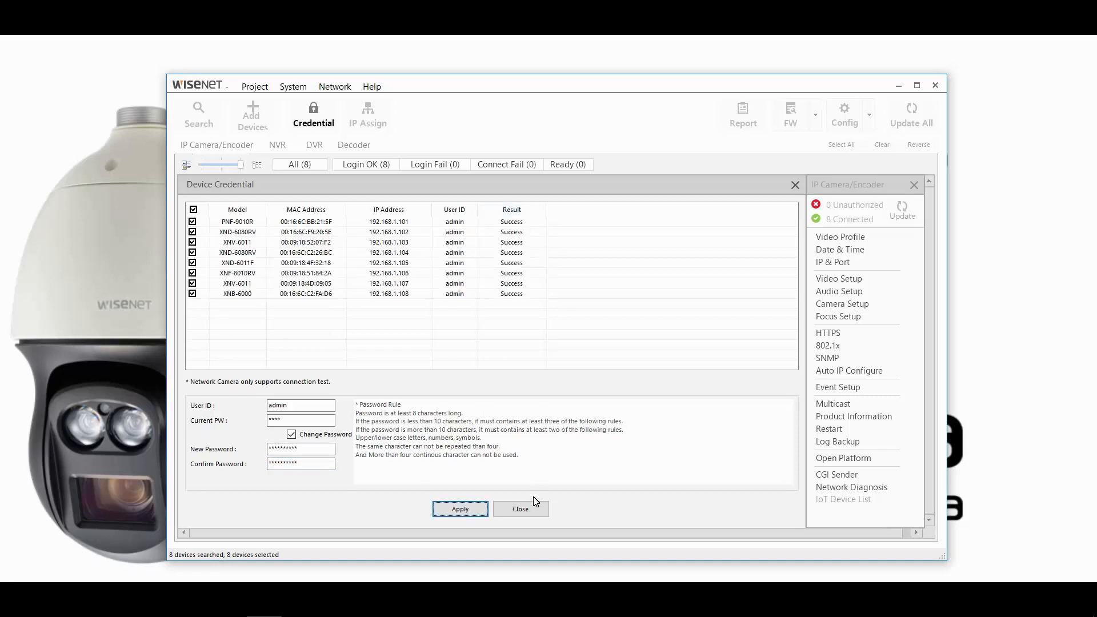
left_click(520, 509)
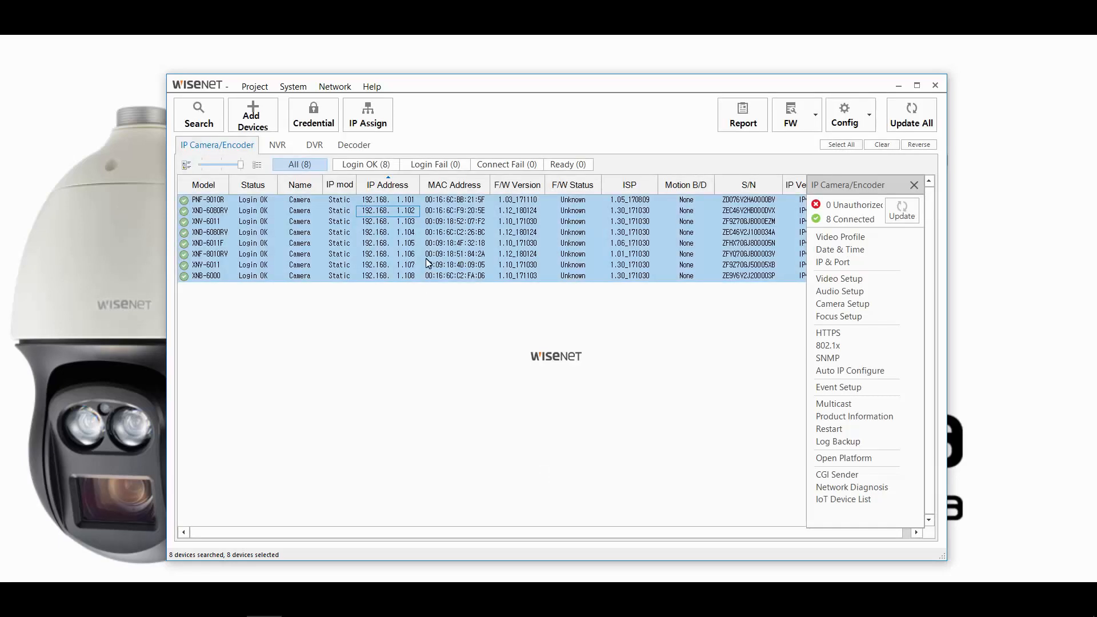
left_click(424, 244)
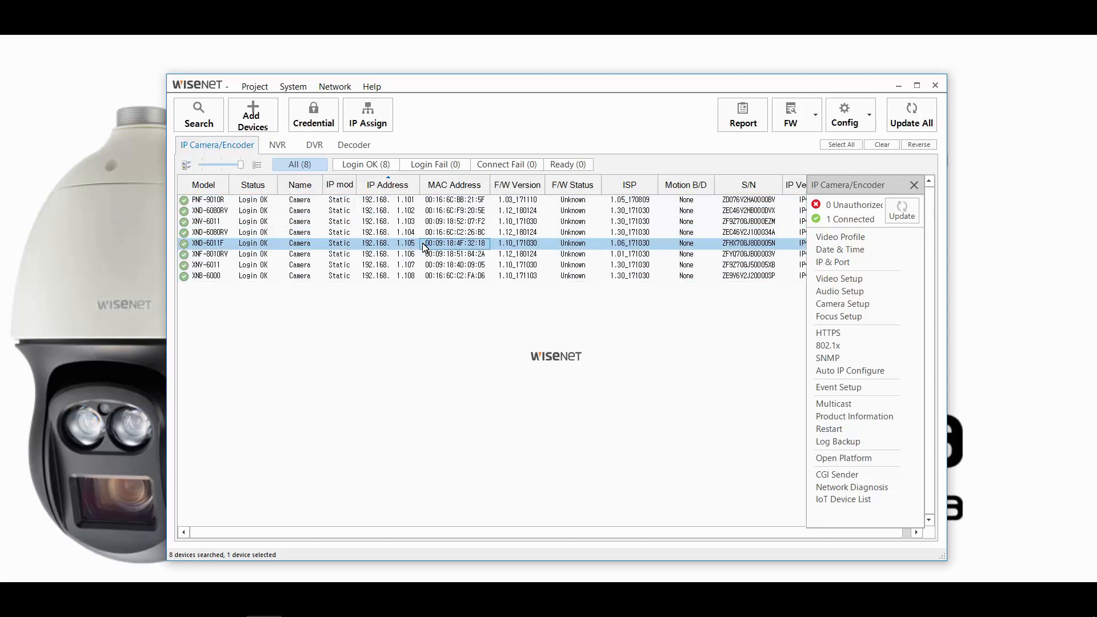
Log in to XND-6011F at 192.168.1.105 as admin with the new password, then close the viewer
double_click(424, 245)
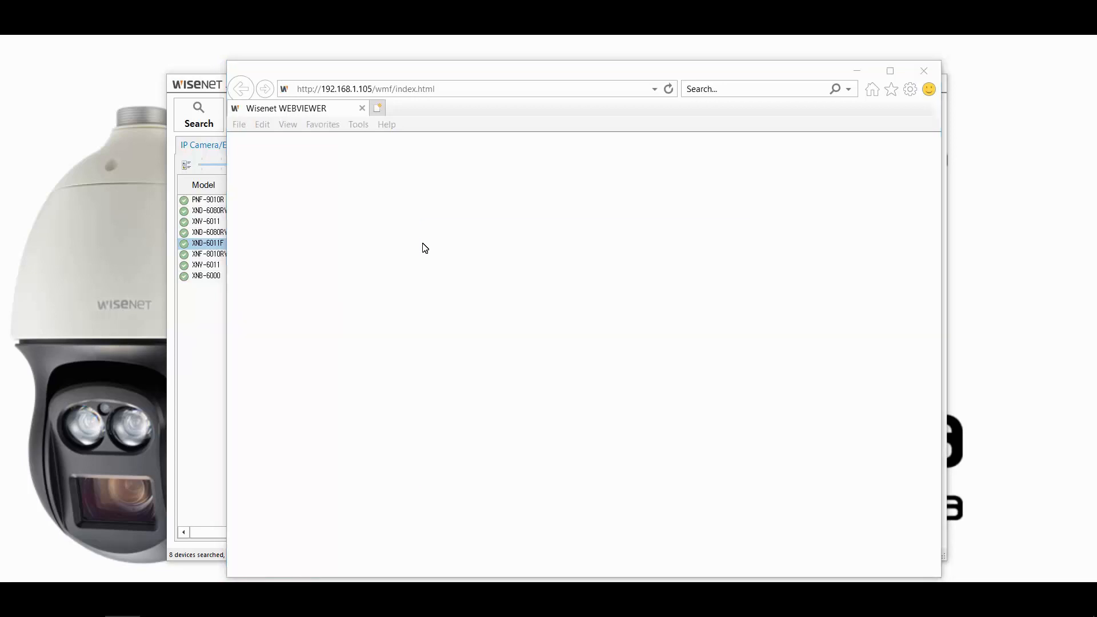
type("admin")
key("Tab")
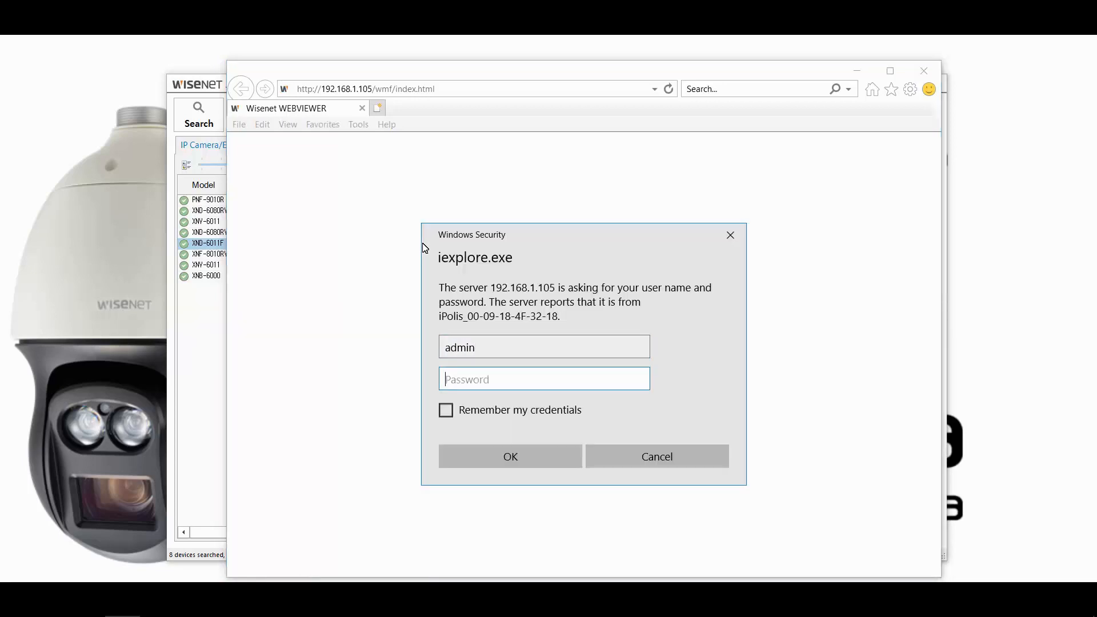
type("•••••••••")
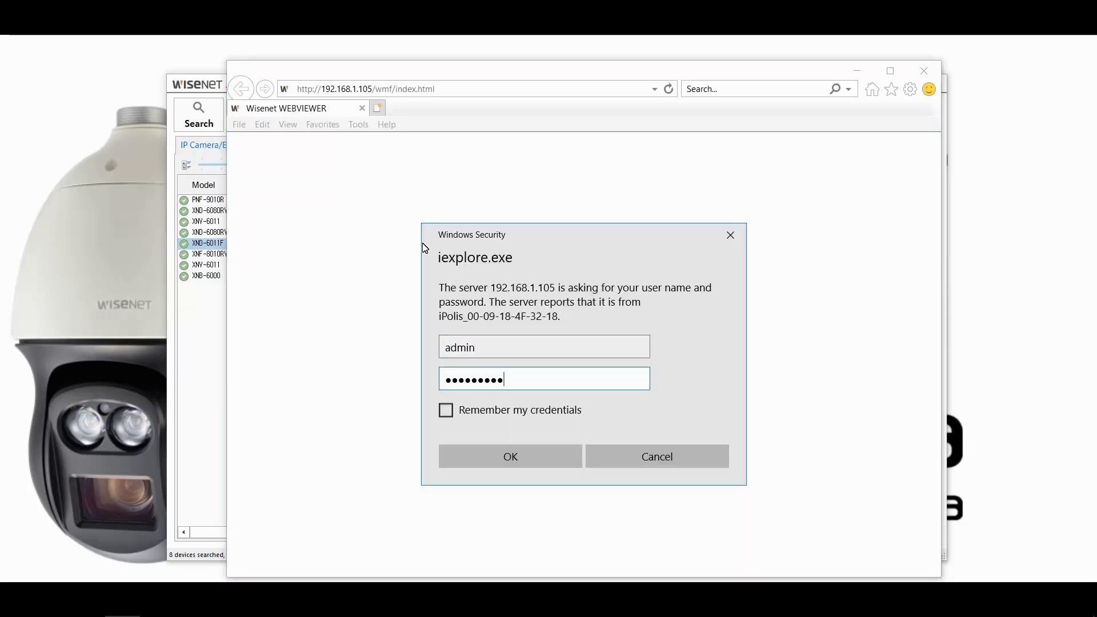
type("•")
key("Return")
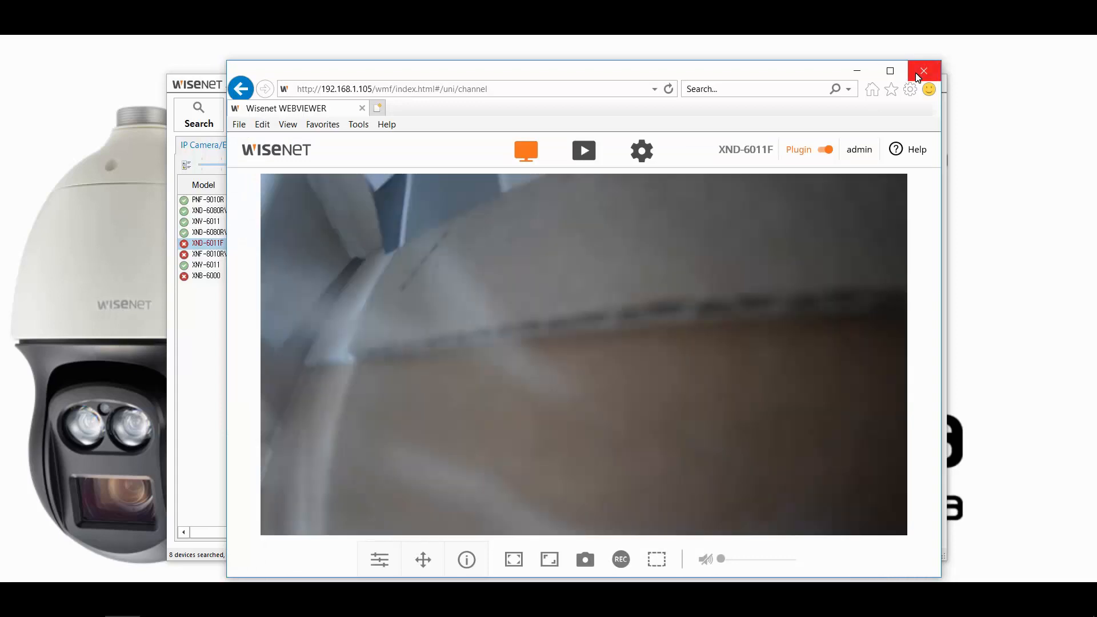
left_click(917, 74)
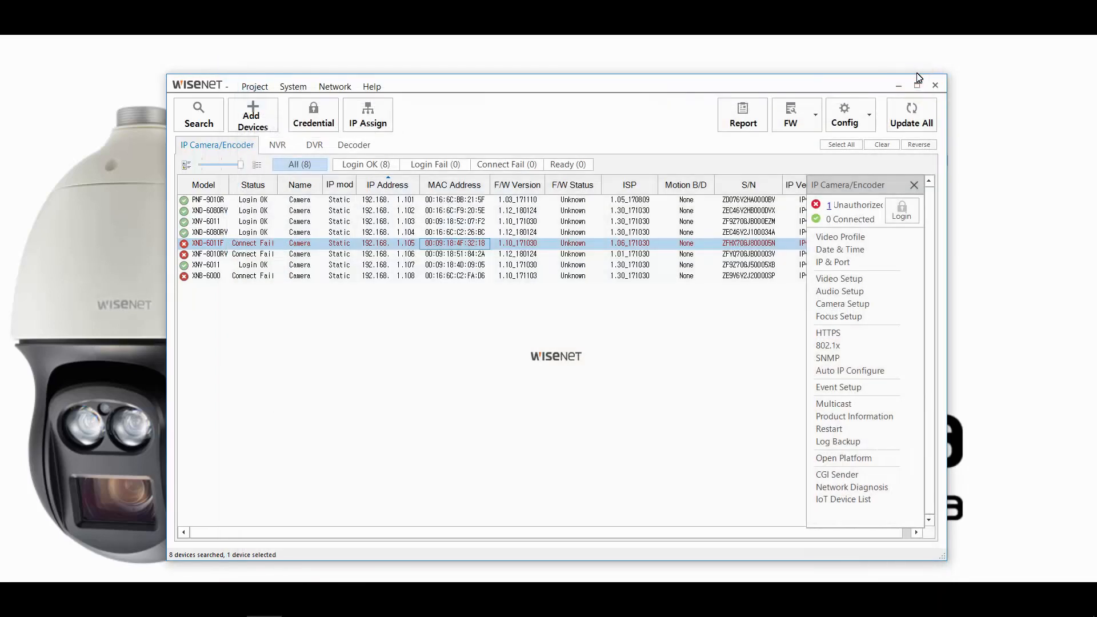
Change options in the project menu
left_click(255, 87)
left_click(278, 101)
left_click(354, 147)
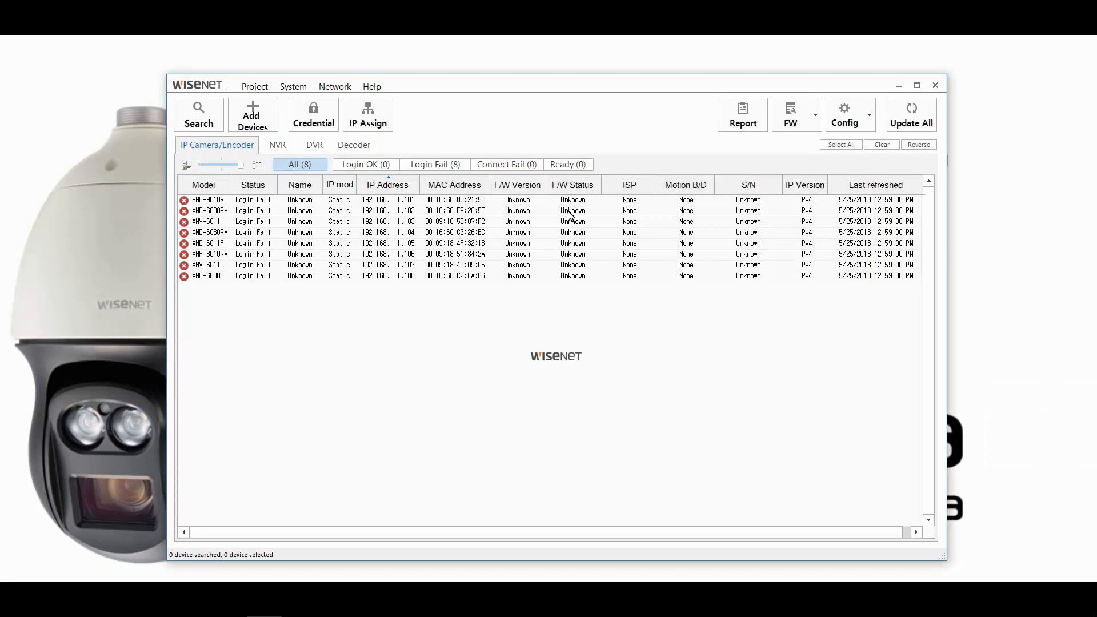
Enter the new password as Current PW to log all eight cameras back in, then close
left_click(841, 145)
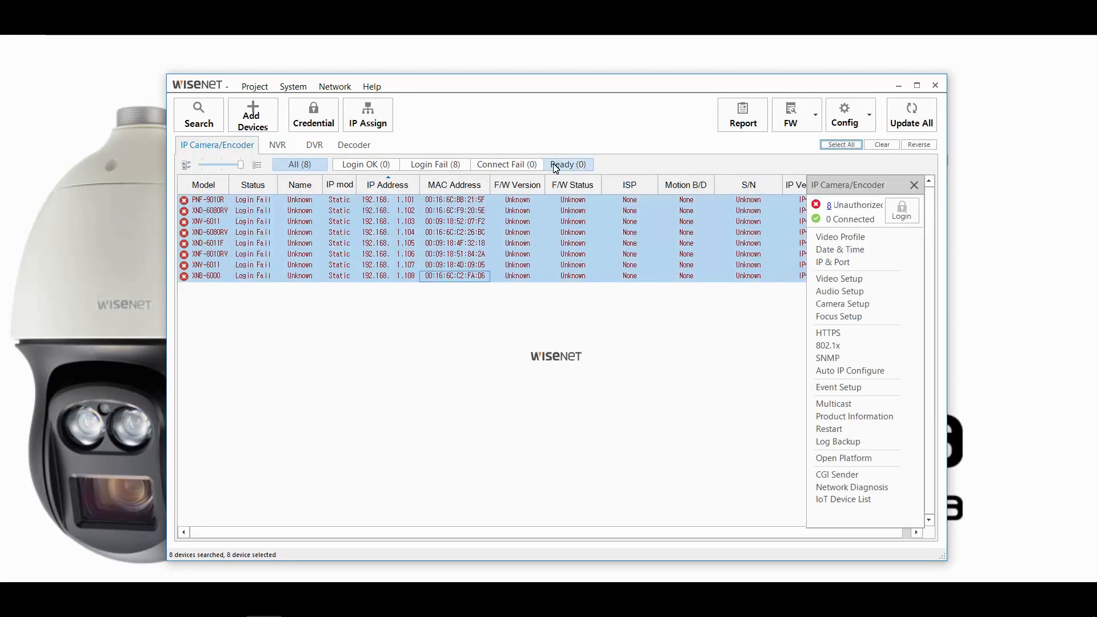
left_click(313, 114)
left_click(308, 421)
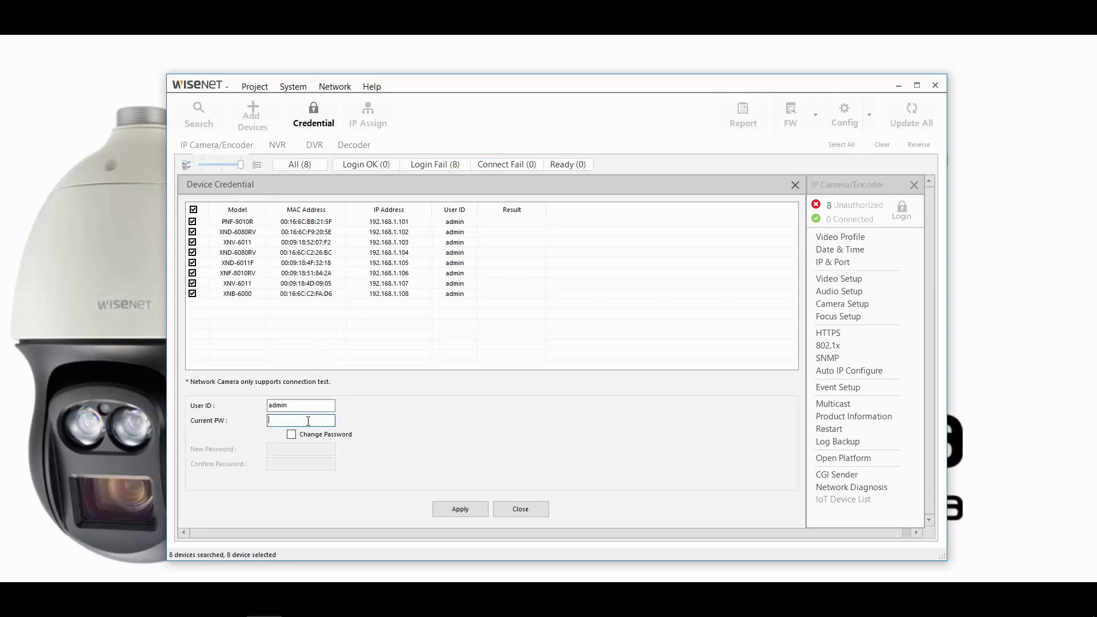
type("****")
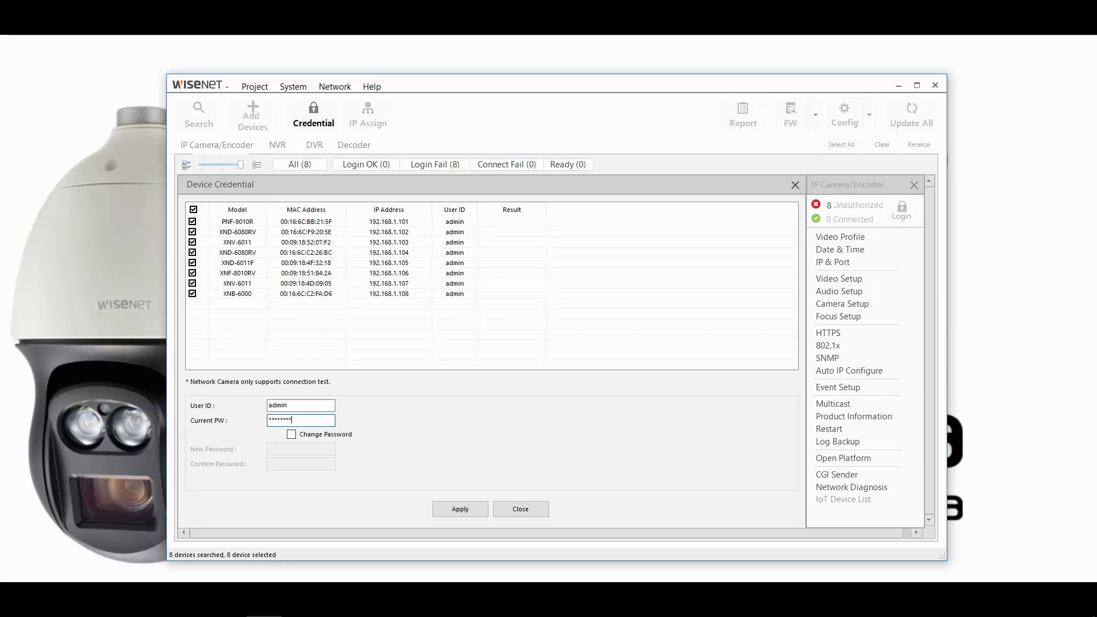
left_click(457, 509)
left_click(502, 508)
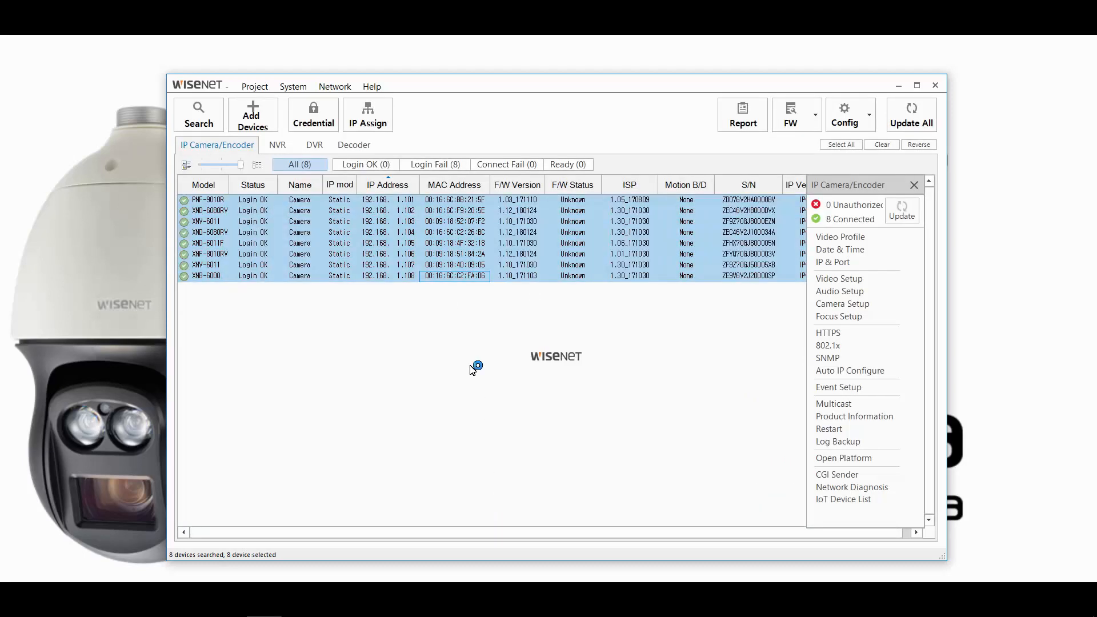
Save the new password as the admin default device credential and acknowledge the Success message
left_click(297, 89)
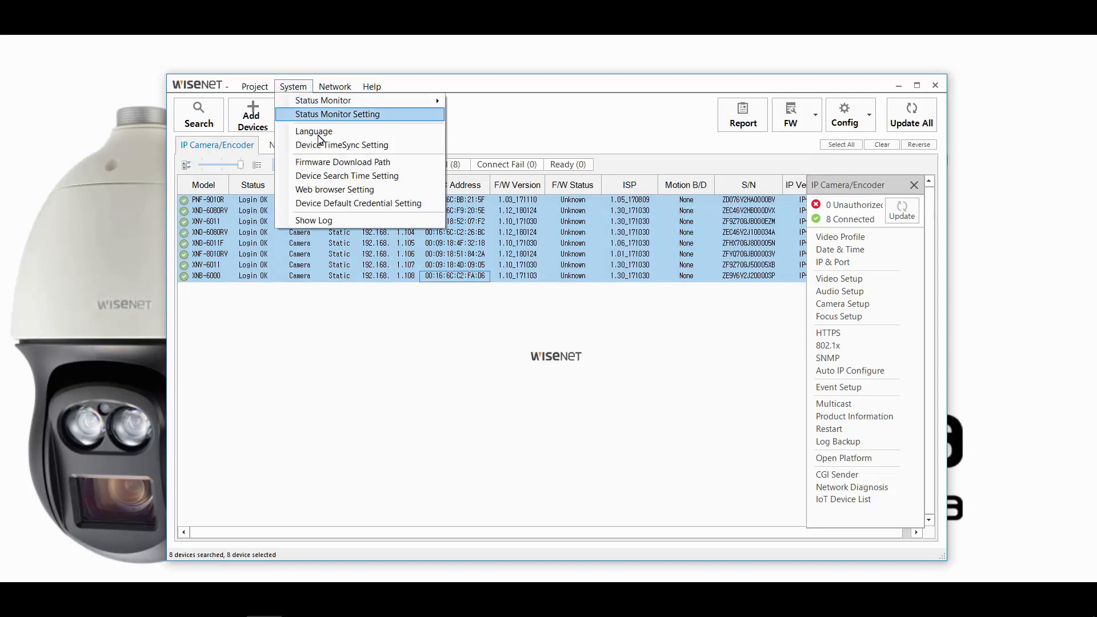
left_click(351, 205)
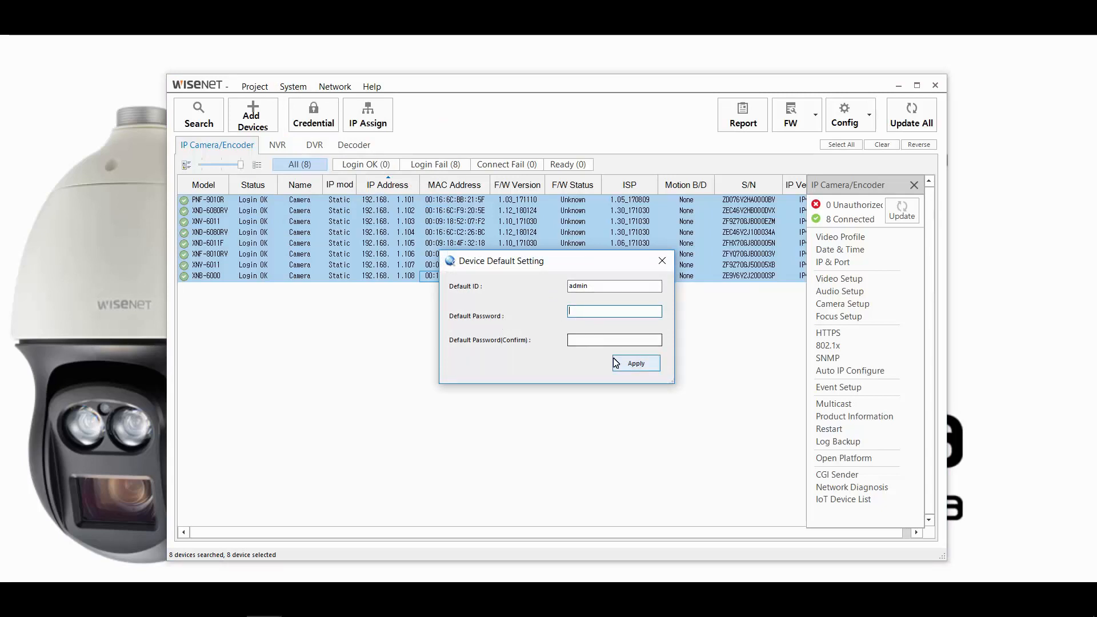
left_click(635, 363)
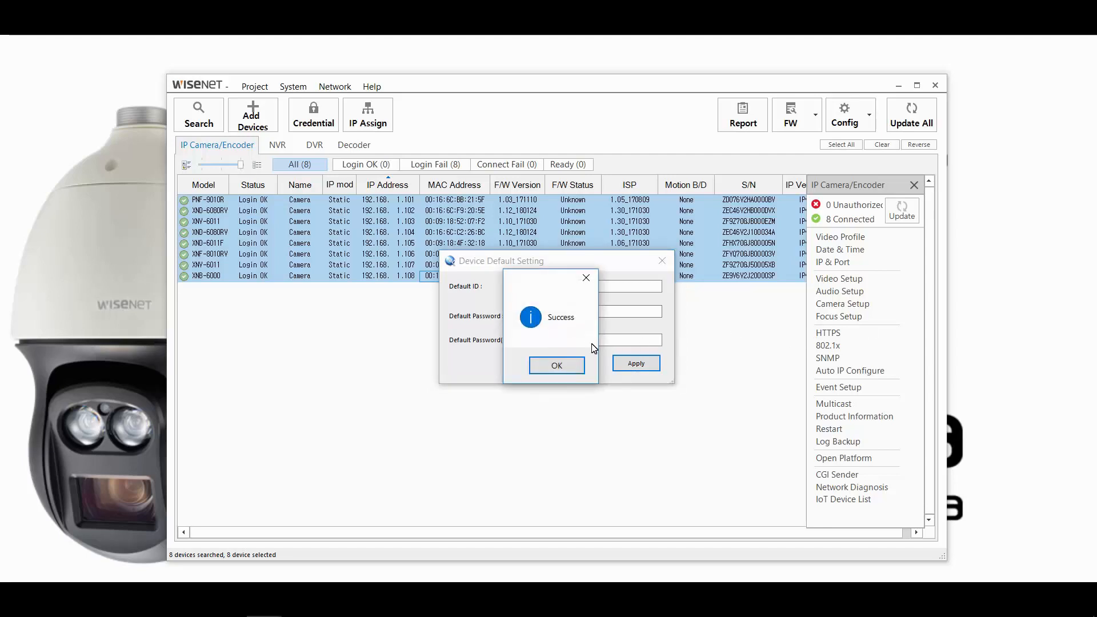
left_click(557, 365)
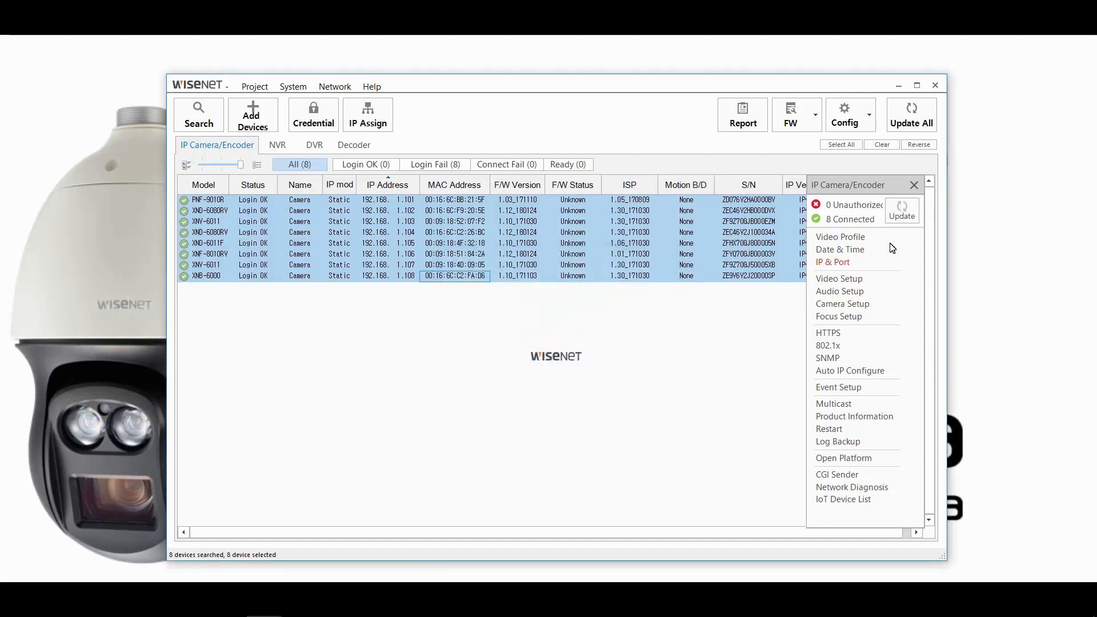